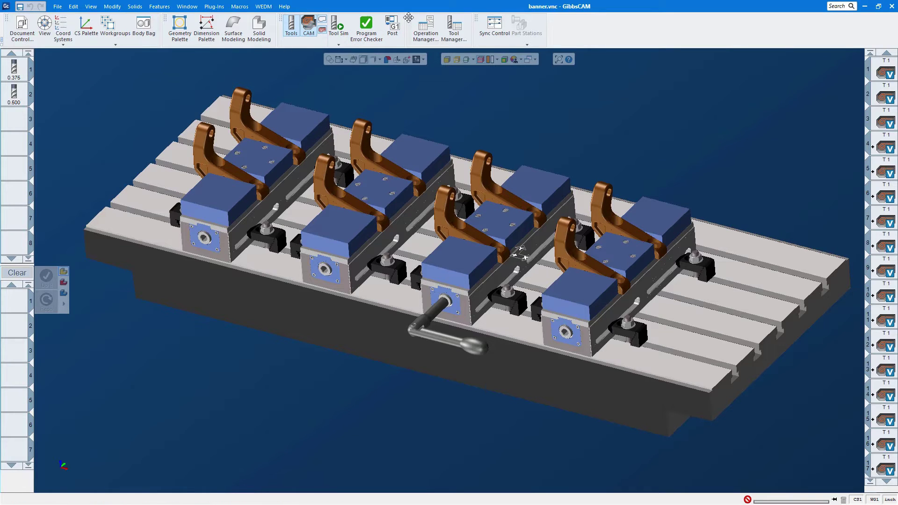
Step: Float the Operation/Tool Manager group off the main toolbar, keeping Document Control docked at top
drag(408, 18, 407, 22)
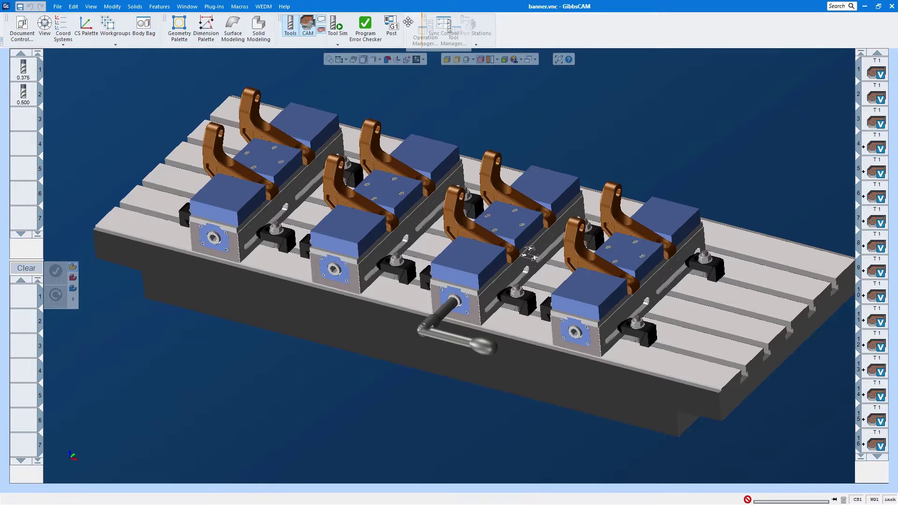
drag(407, 21, 766, 154)
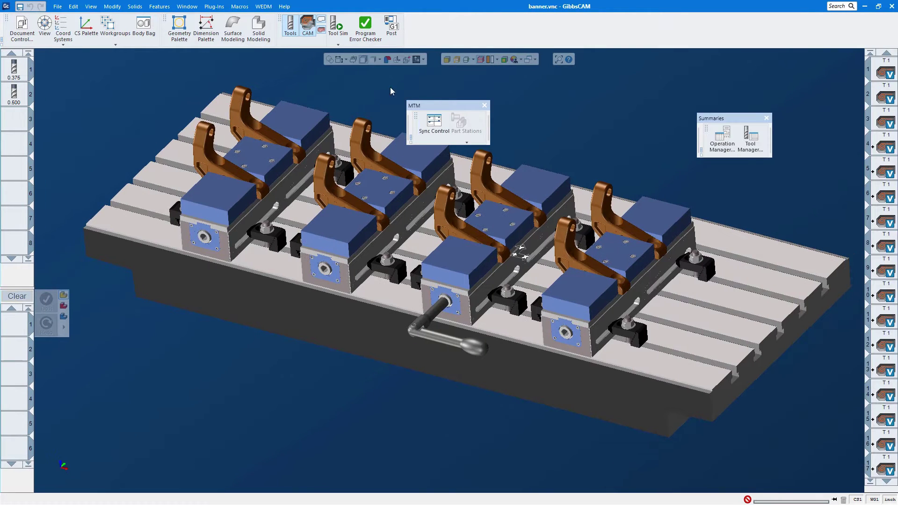
drag(443, 105, 578, 121)
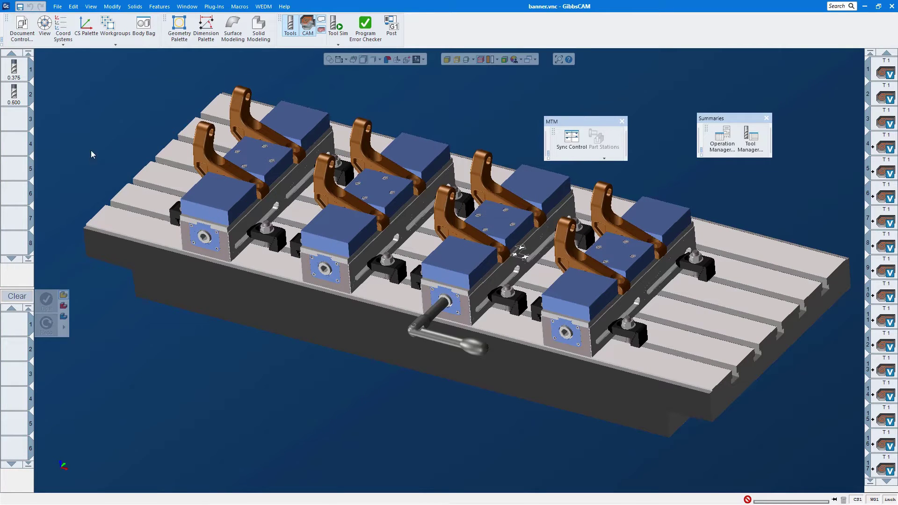
drag(7, 18, 137, 491)
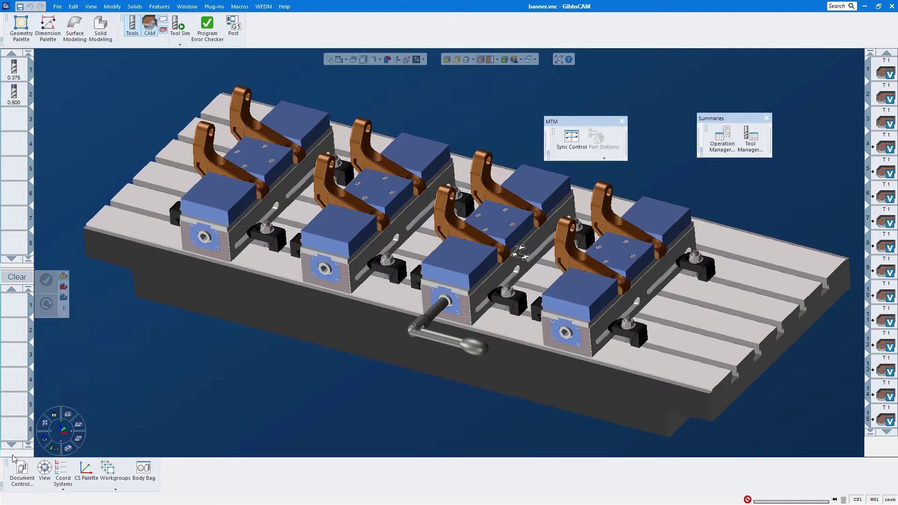
drag(6, 463, 60, 23)
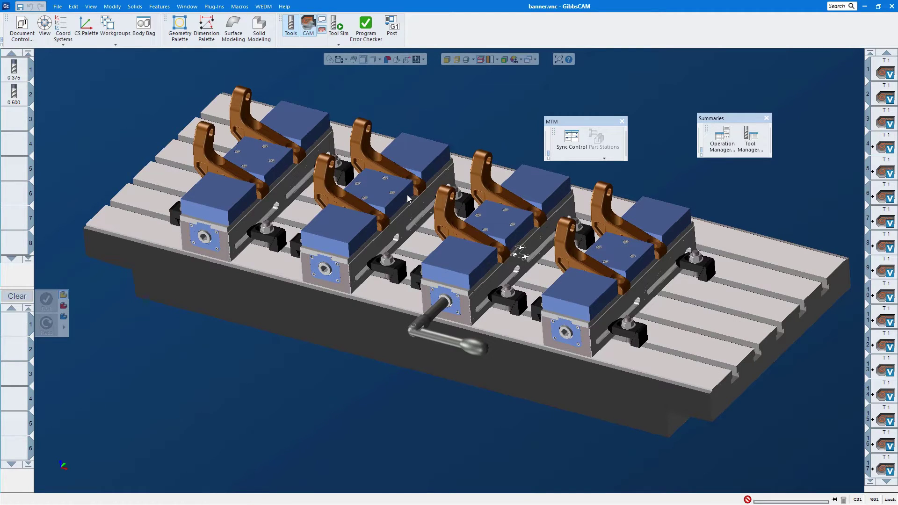
Step: Close the floating MTM toolbar and uncheck Summaries in the toolbar list
click(622, 121)
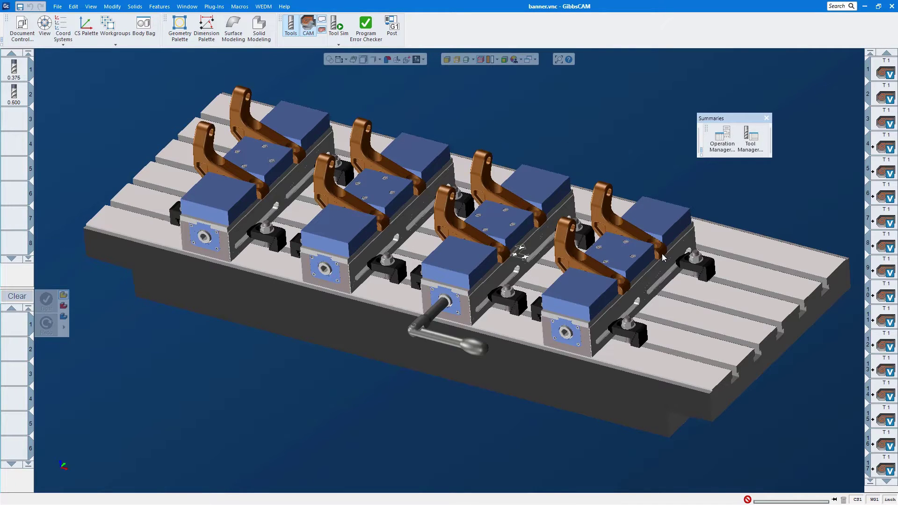
right_click(449, 31)
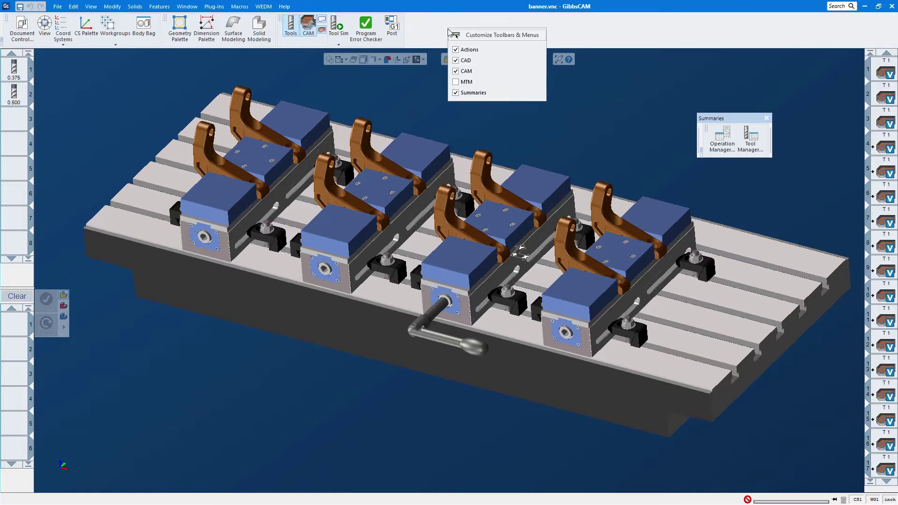
click(463, 93)
click(653, 140)
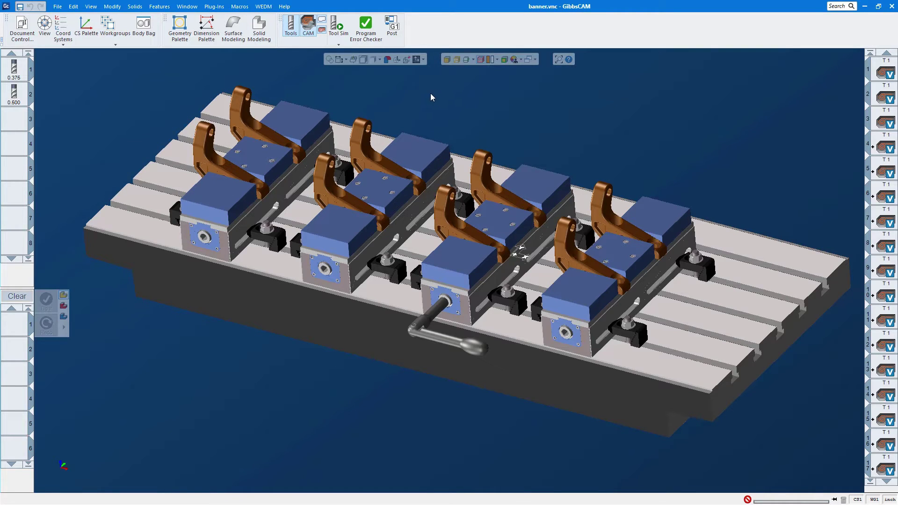
Step: In Customize Toolbars & Menus, replace Program Error Checker with 3D Faces on the main toolbar
right_click(502, 38)
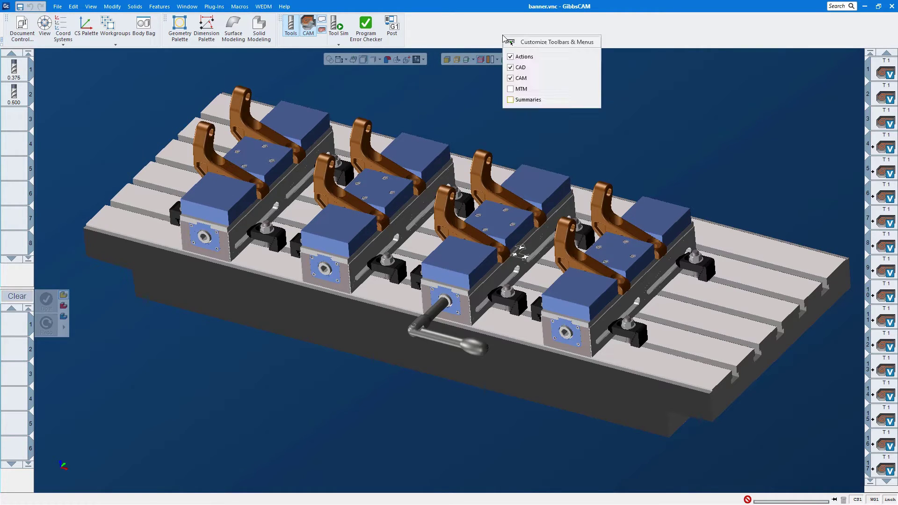
click(552, 42)
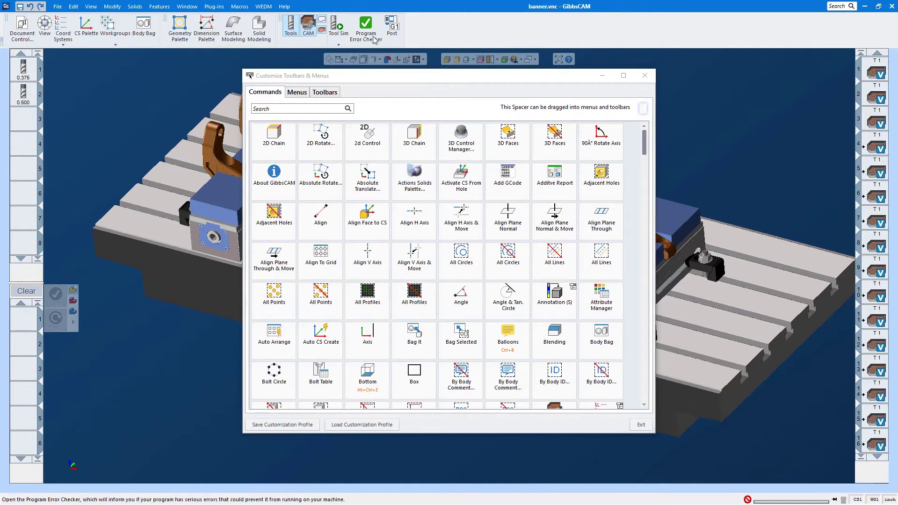
drag(364, 28, 540, 187)
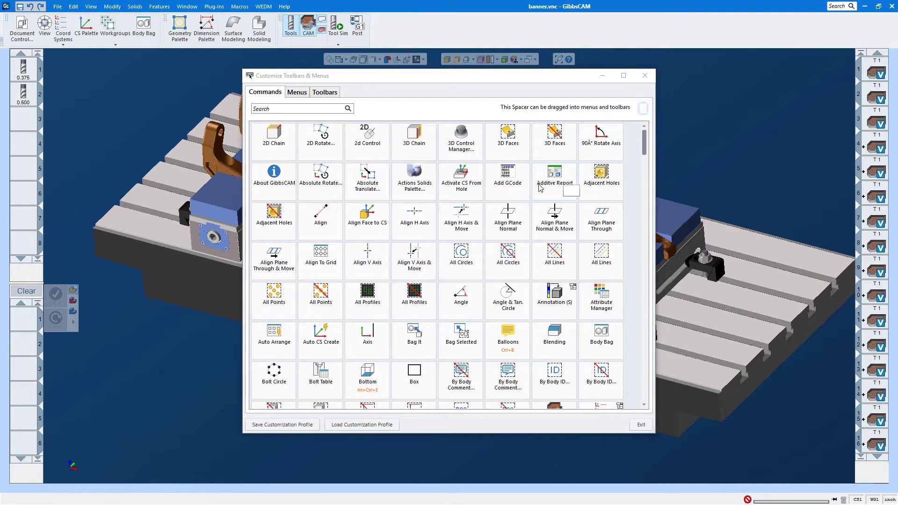
drag(510, 138, 360, 26)
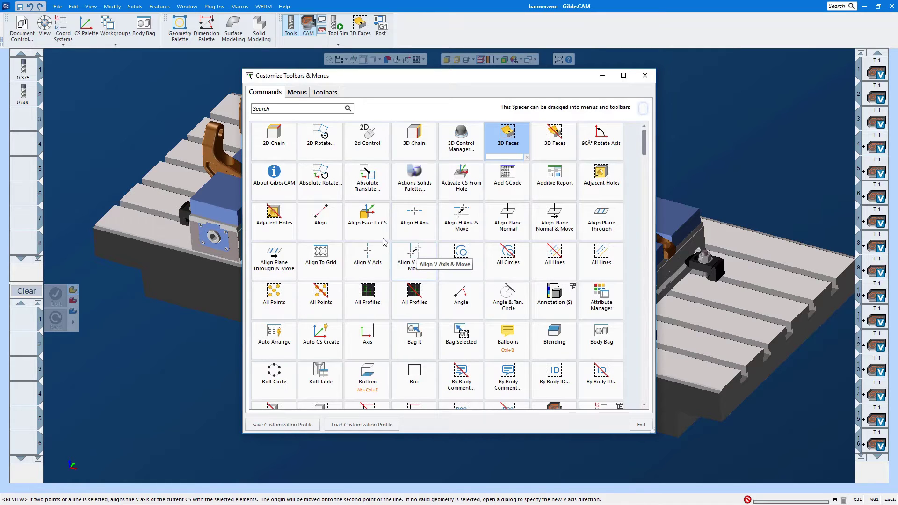
click(325, 93)
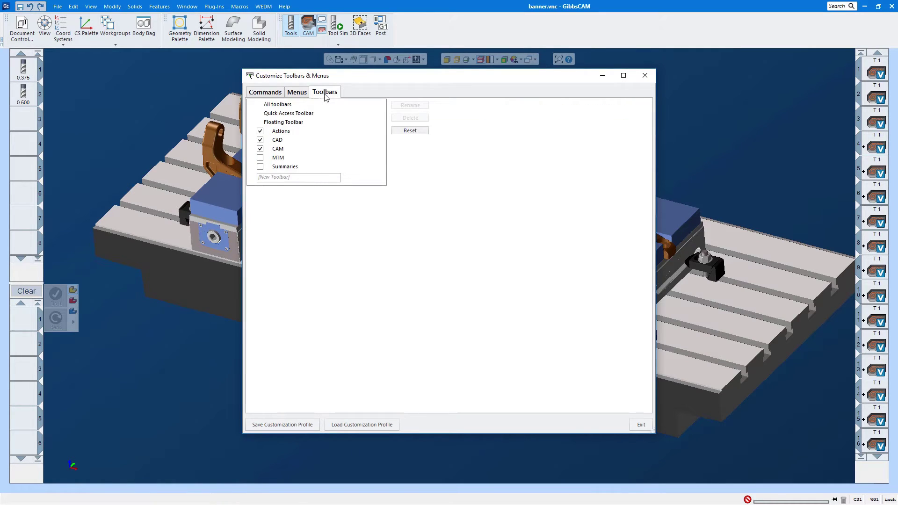
Step: Create a new toolbar named 'custom' and float it over the viewport
click(299, 178)
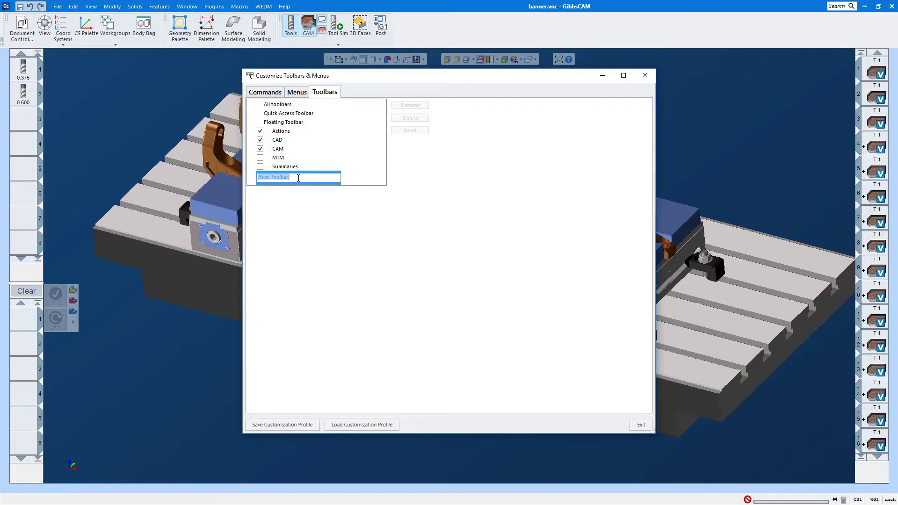
text(custom)
key(Return)
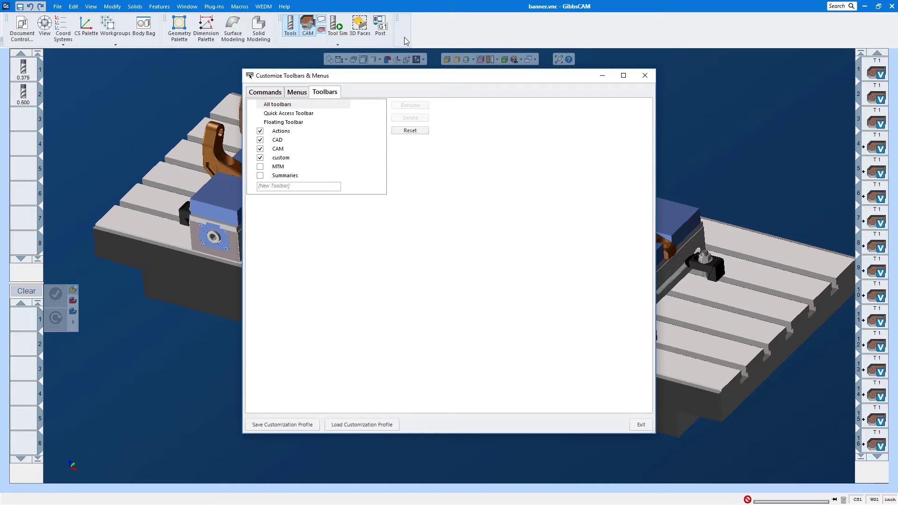
drag(397, 19, 711, 97)
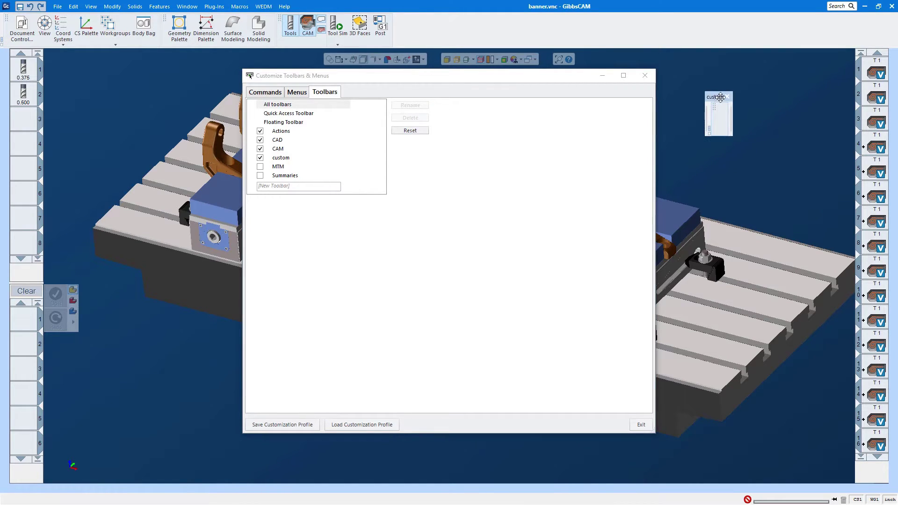
Step: Add All Circles, By Body ID and Solids to the custom toolbar
click(264, 93)
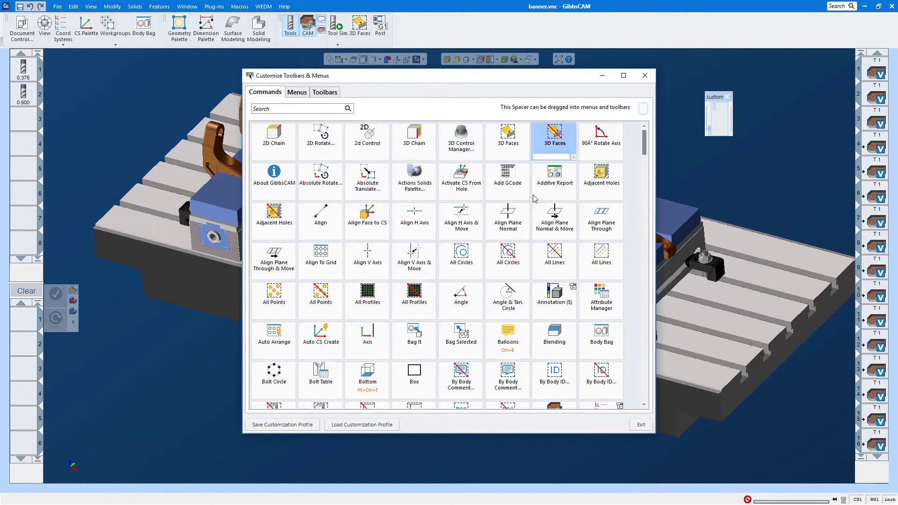
drag(505, 254, 724, 118)
drag(552, 379, 730, 130)
drag(644, 140, 620, 329)
scroll(620, 329, down, 1)
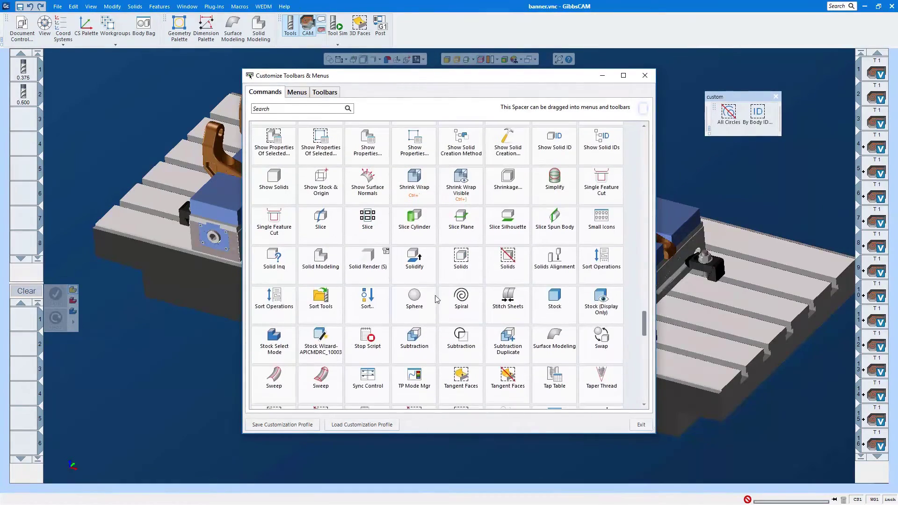
drag(463, 266, 777, 115)
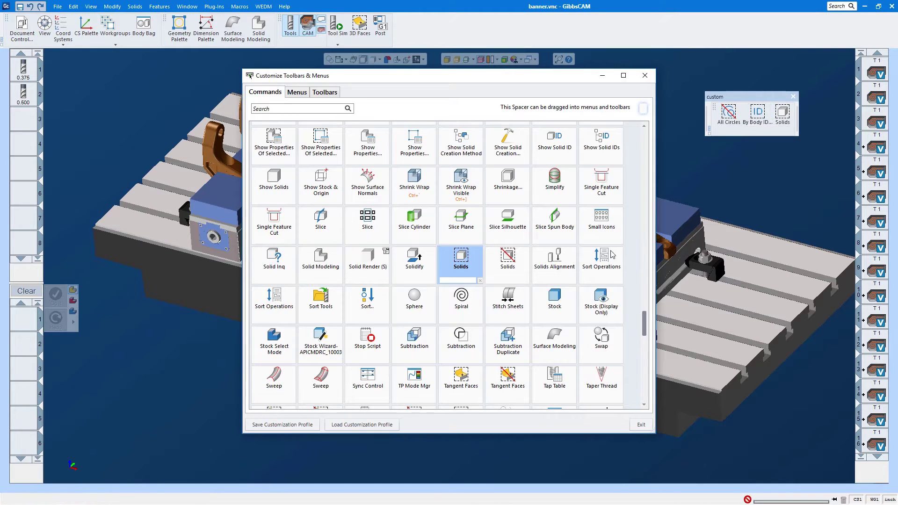
Step: Add Absolute Translate, found by searching 'tran', then dock the custom toolbar in the top row
click(288, 107)
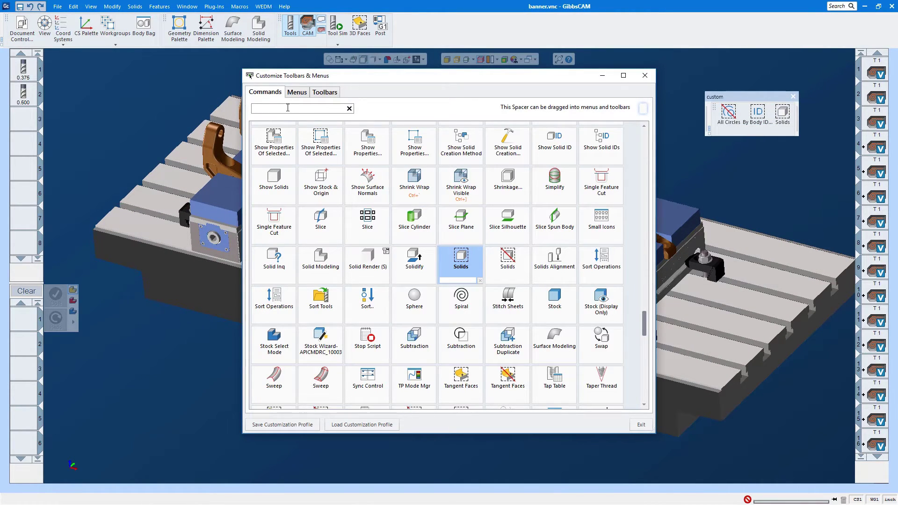
text(tra)
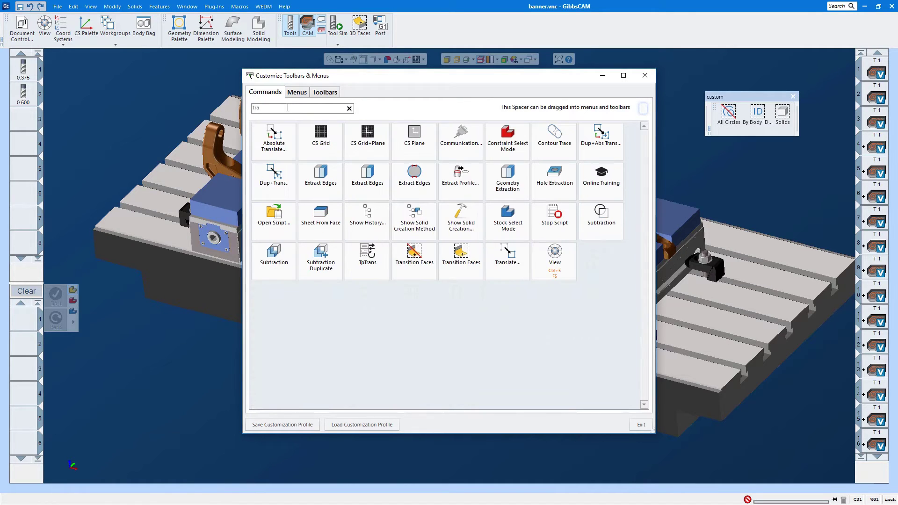
text(n)
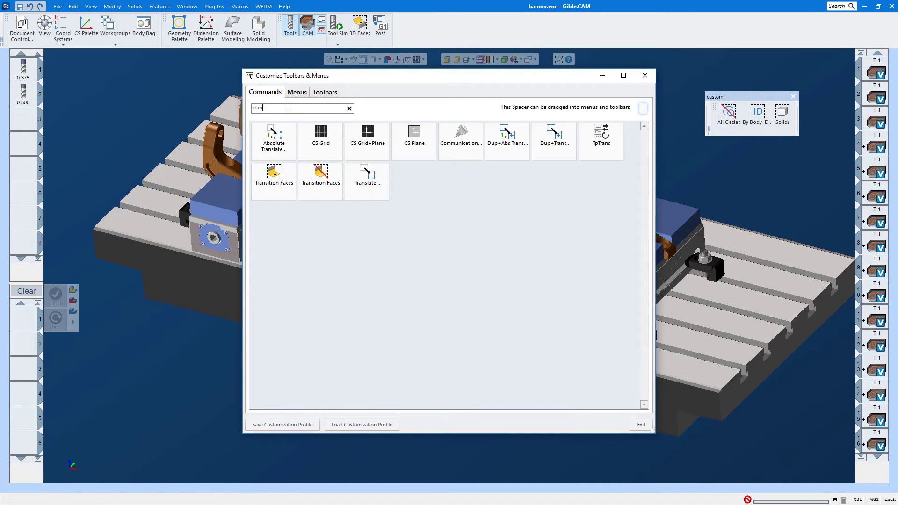
click(275, 141)
drag(275, 140, 795, 127)
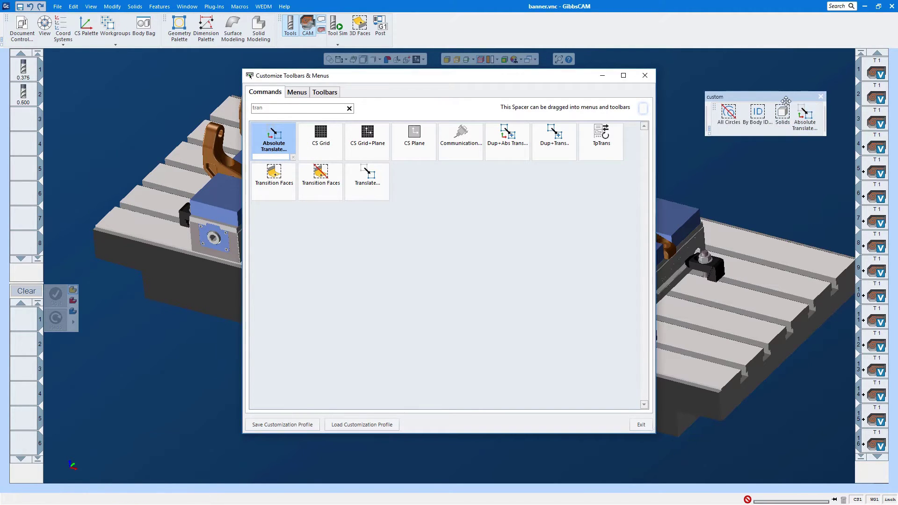
drag(785, 98, 815, 125)
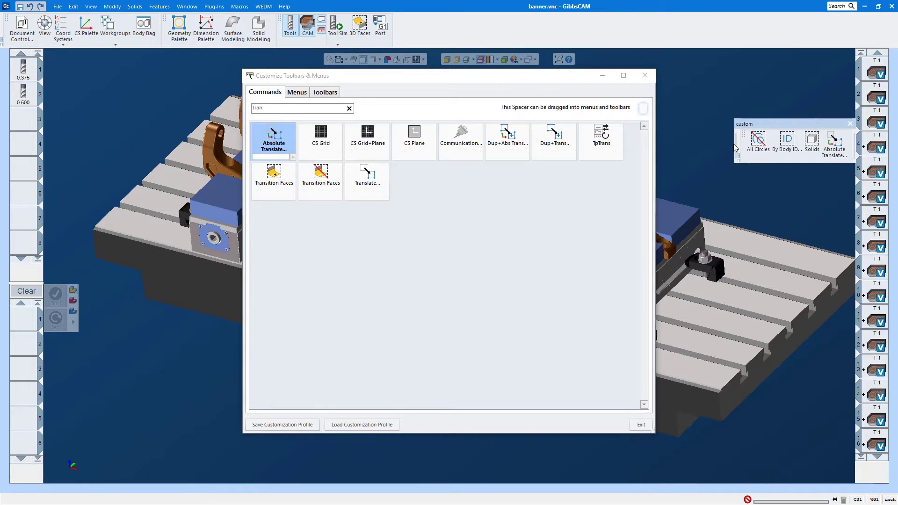
drag(742, 137, 445, 40)
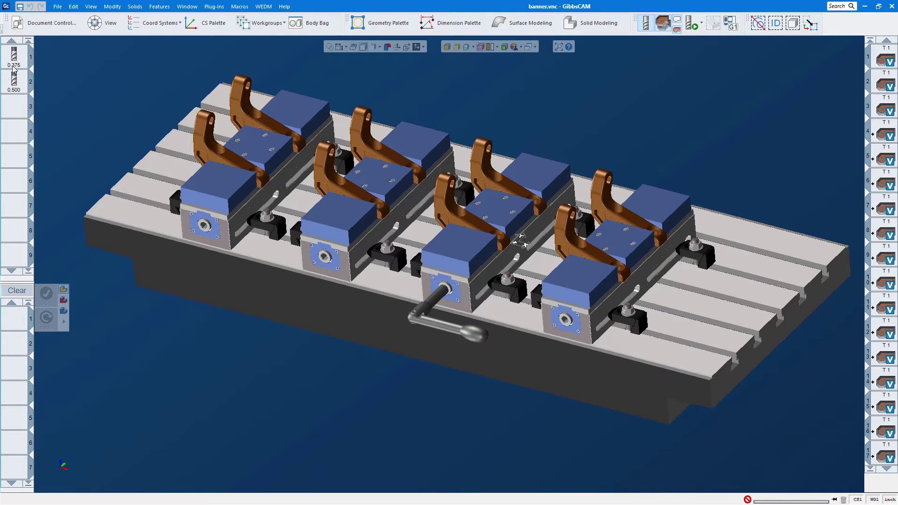
Step: Switch the side tool lists to Small Icons
right_click(11, 112)
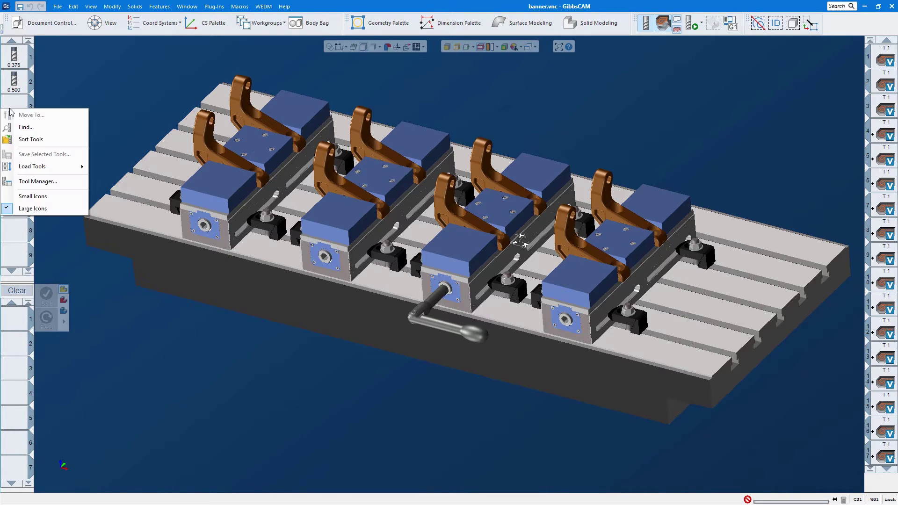
click(32, 197)
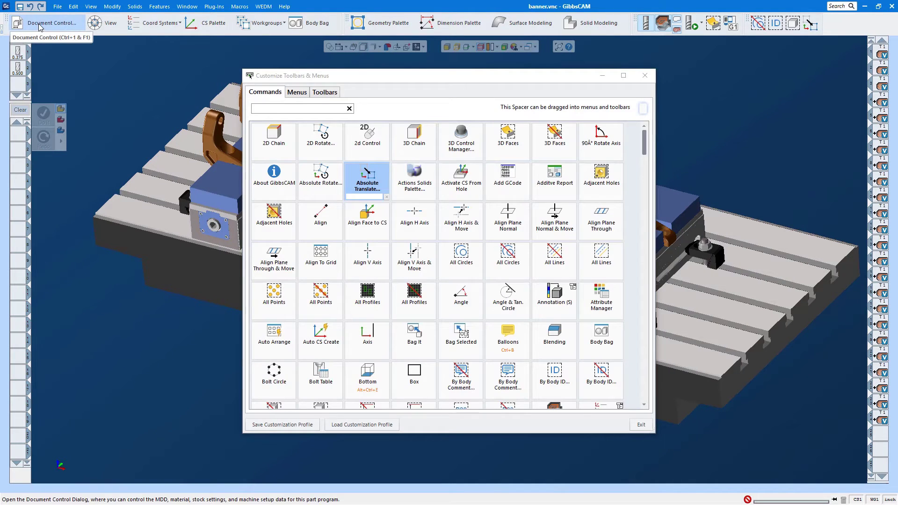
Step: Toggle Document Control's icon and label display options, ending on a large icon
right_click(40, 26)
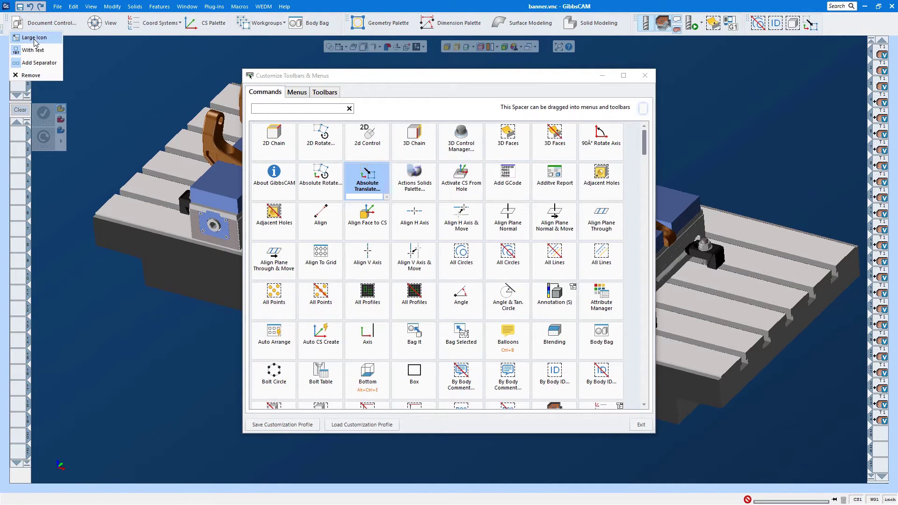
click(37, 41)
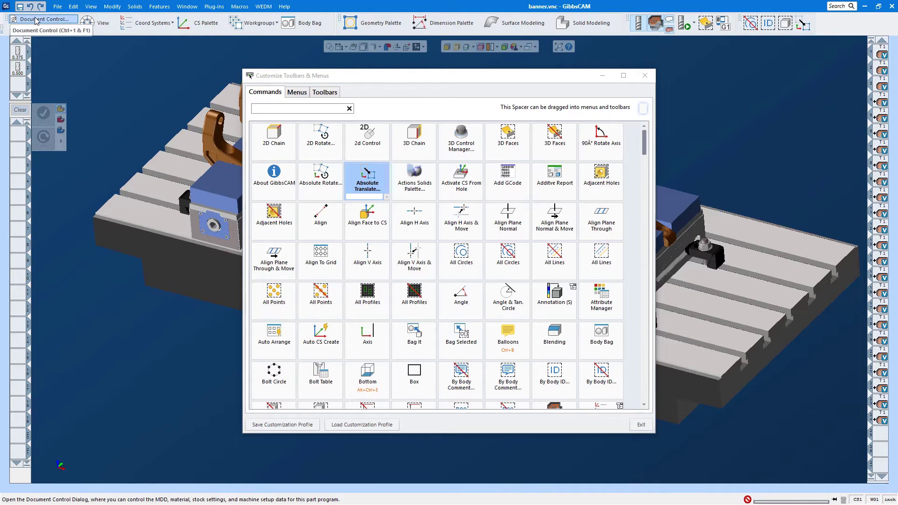
right_click(38, 20)
click(37, 43)
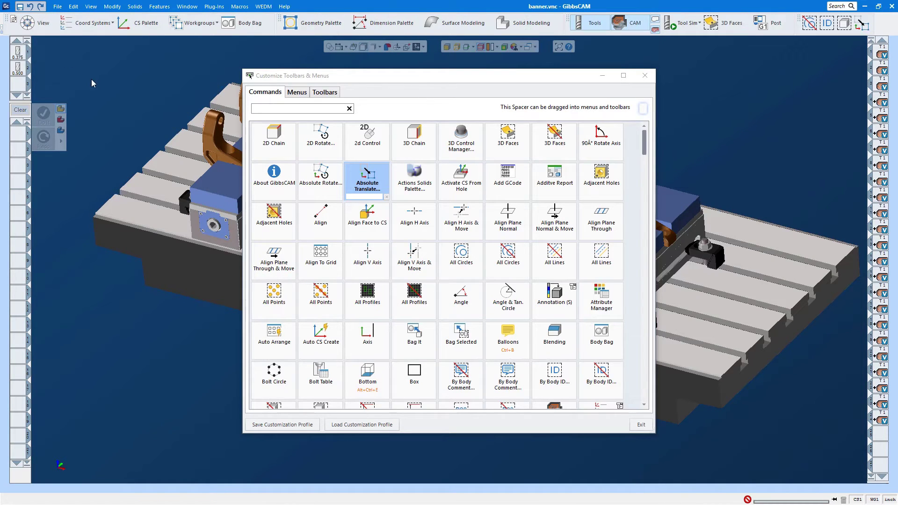
right_click(12, 23)
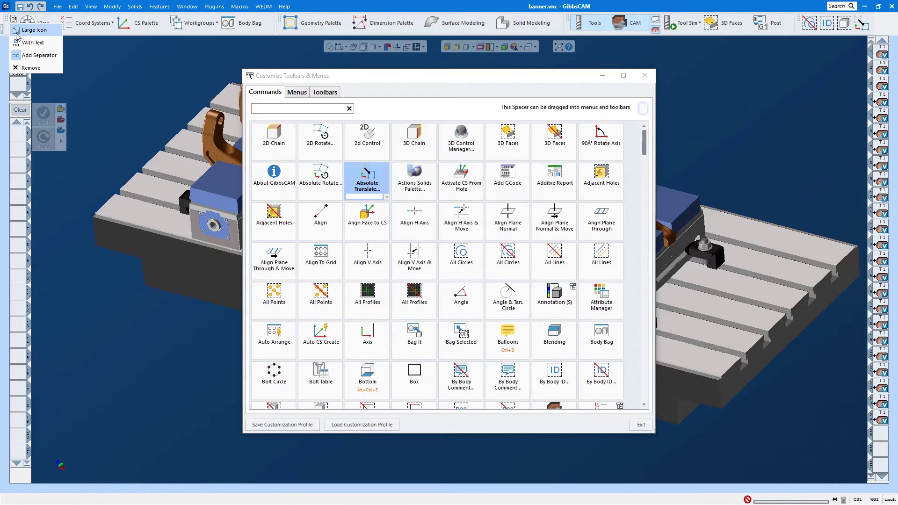
click(28, 30)
Step: Set Document Control to show its text label beside the icon and close the customization window
right_click(14, 29)
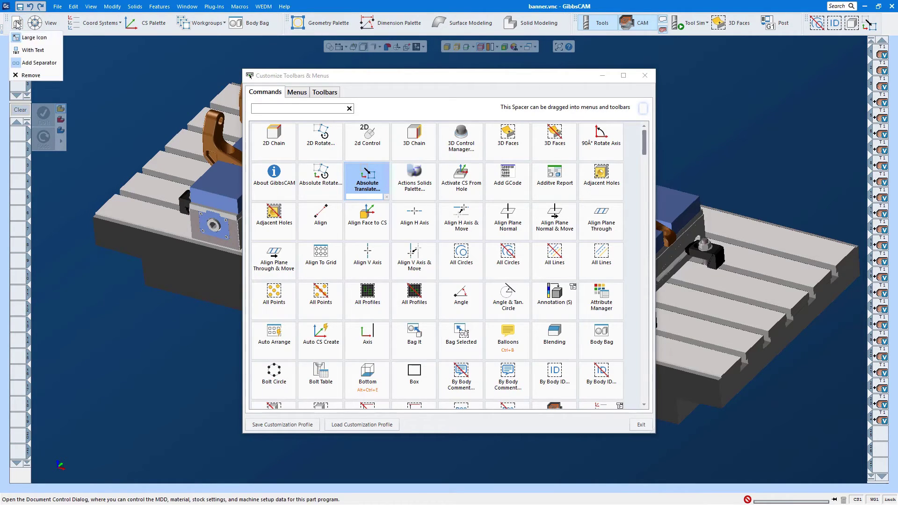
click(33, 50)
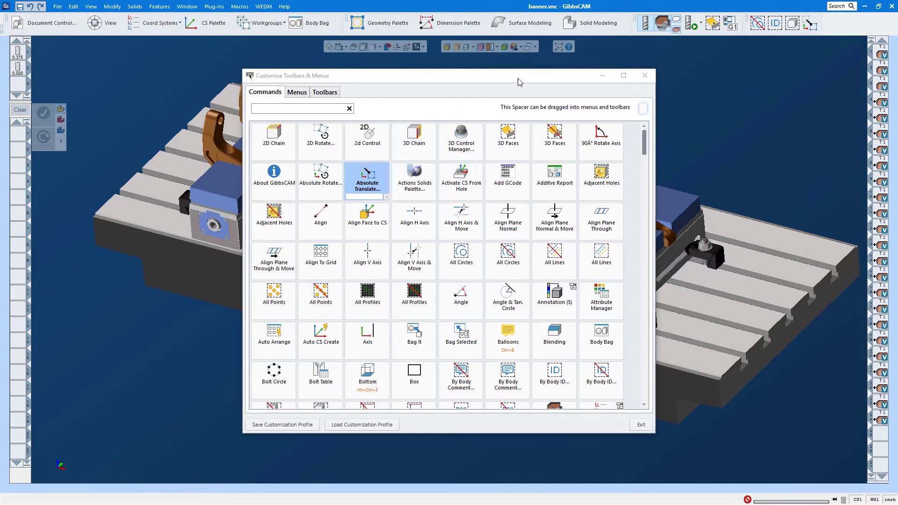
click(644, 75)
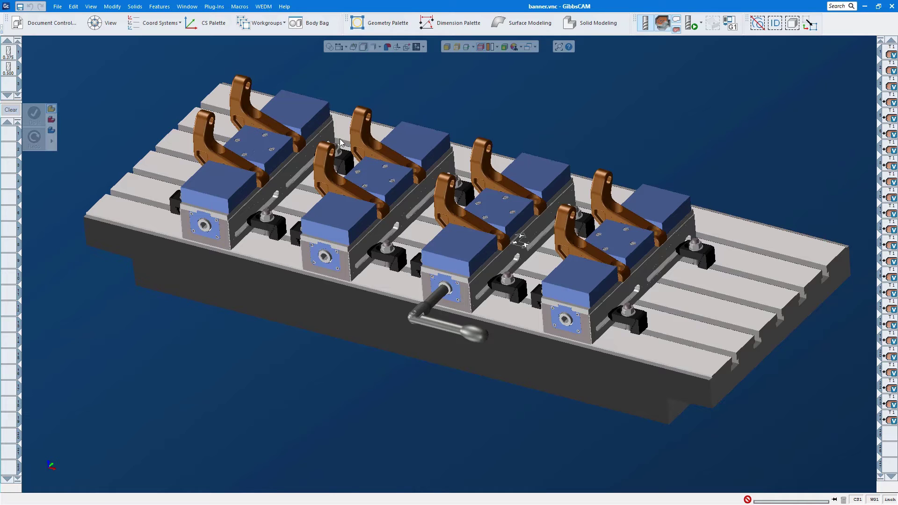
right_click(837, 31)
Step: Save the current layout as customization profile 'custom' and close the dialog
click(804, 35)
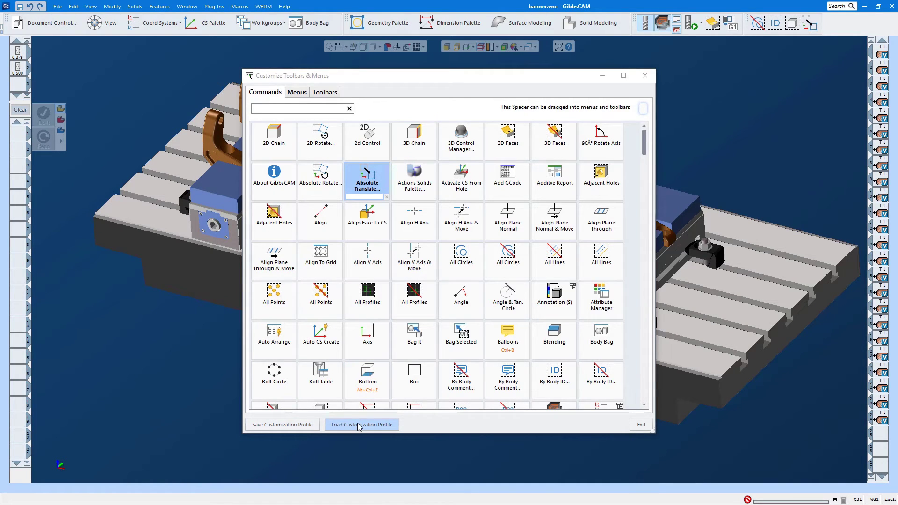
click(275, 428)
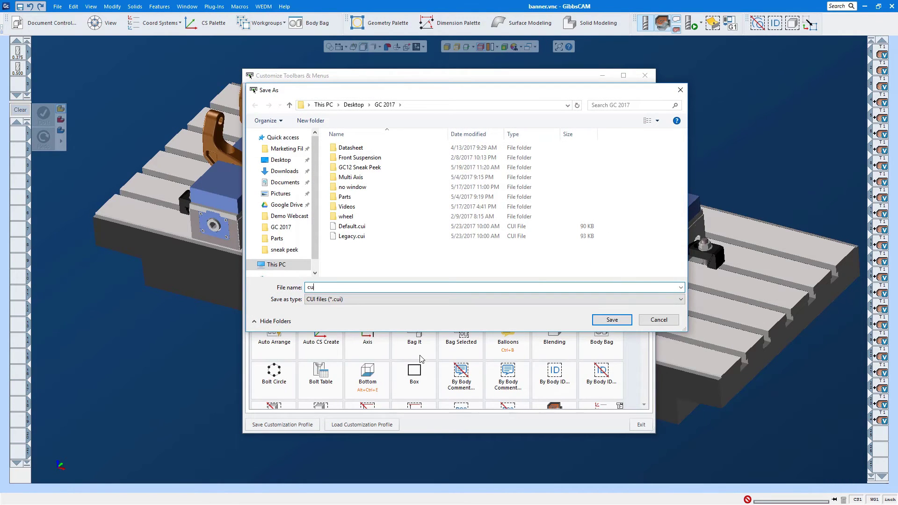
key(Return)
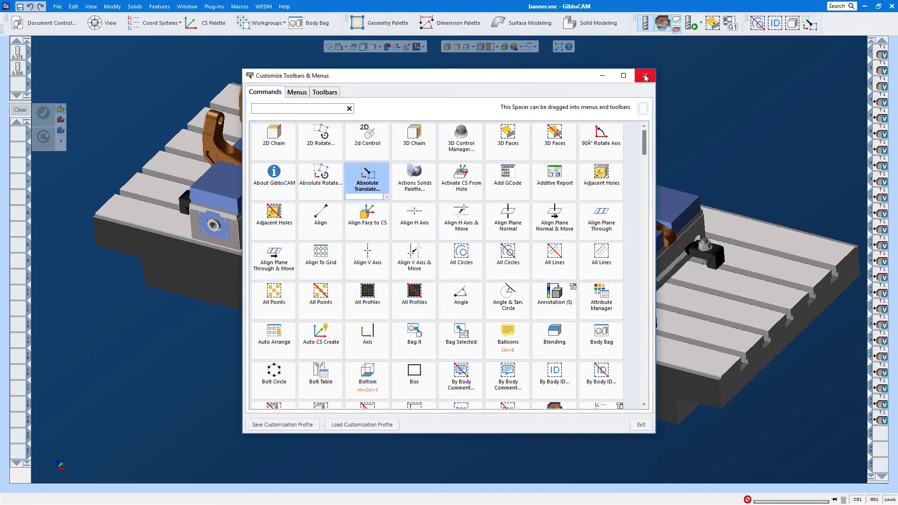
click(645, 76)
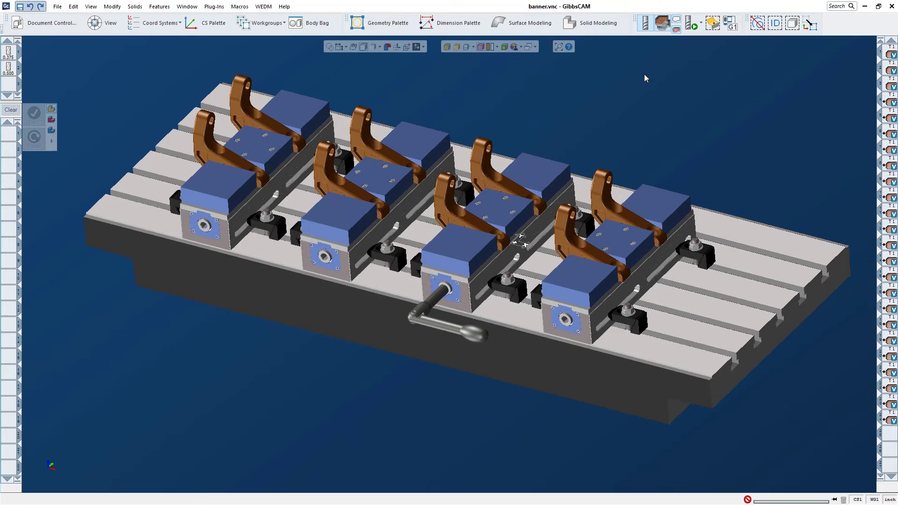
Step: Load the Legacy.cui customization profile and close the customization window
right_click(836, 27)
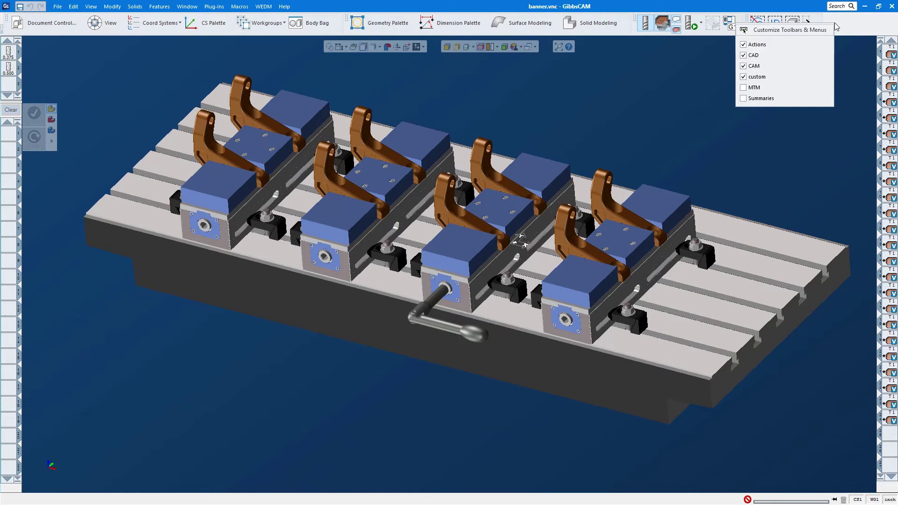
key(Escape)
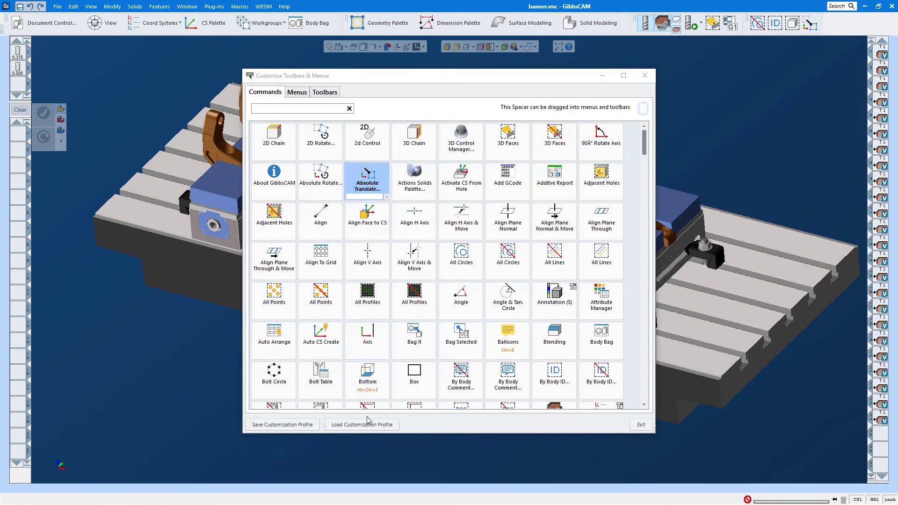
click(338, 426)
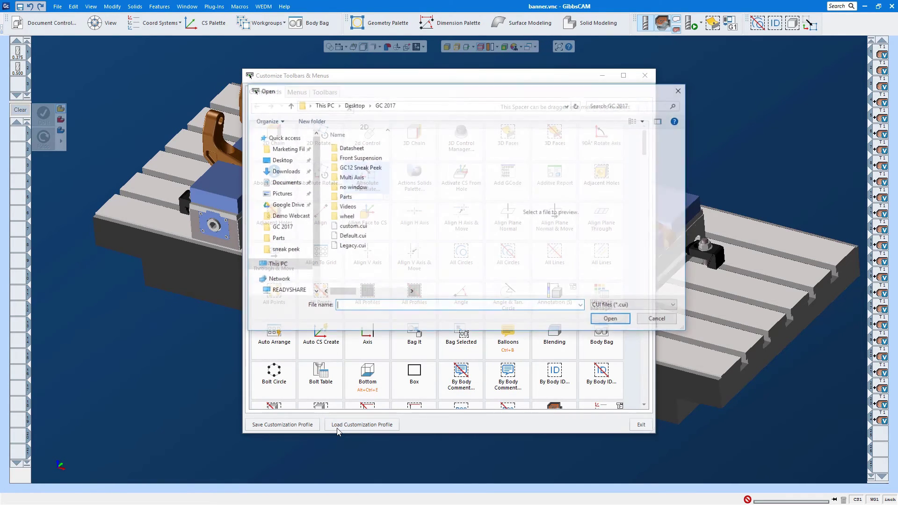
click(351, 247)
click(611, 319)
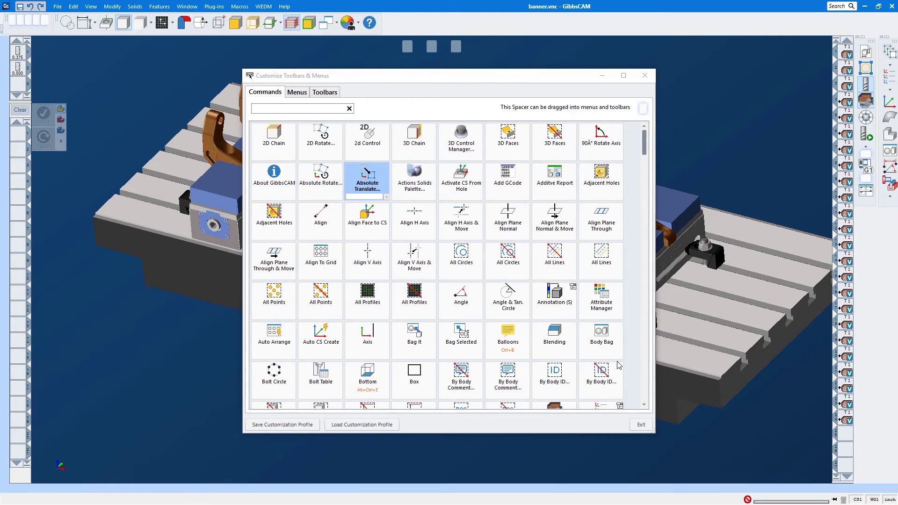
click(645, 76)
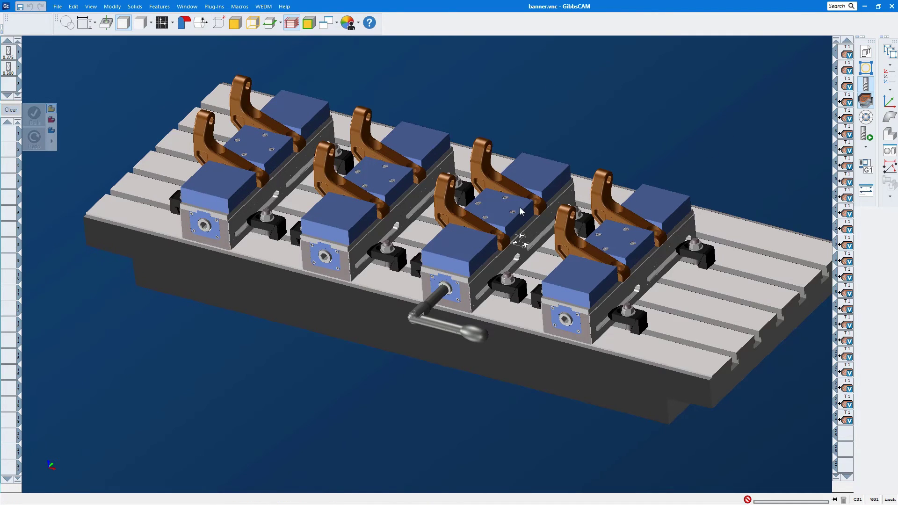
Step: Load the Default.cui customization profile and close the customization window
right_click(447, 23)
click(478, 36)
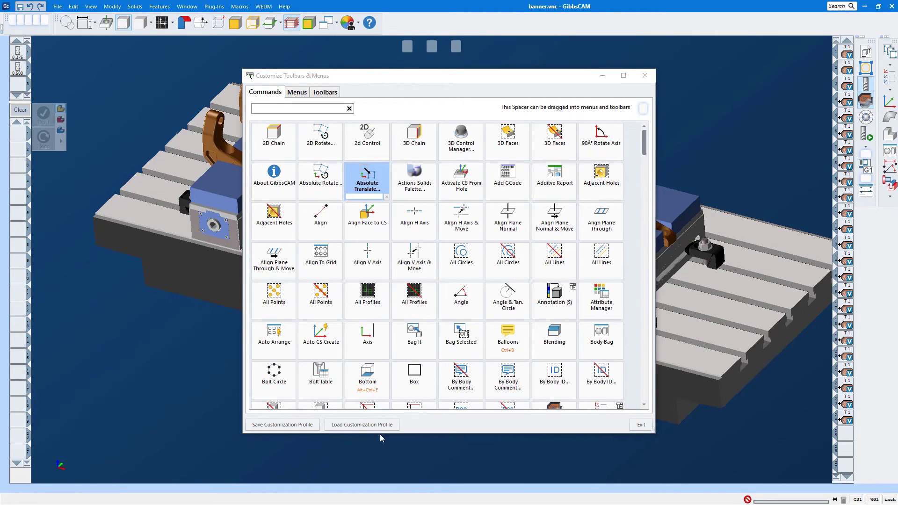
click(335, 426)
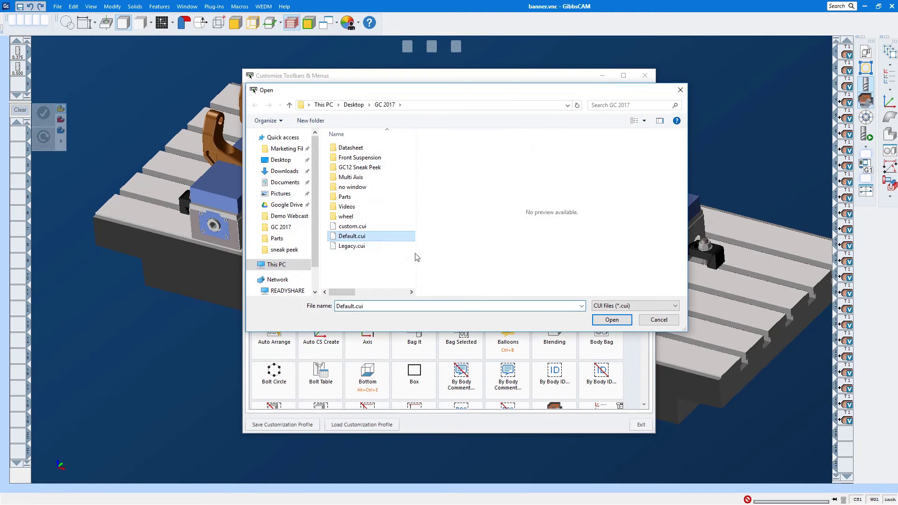
click(611, 319)
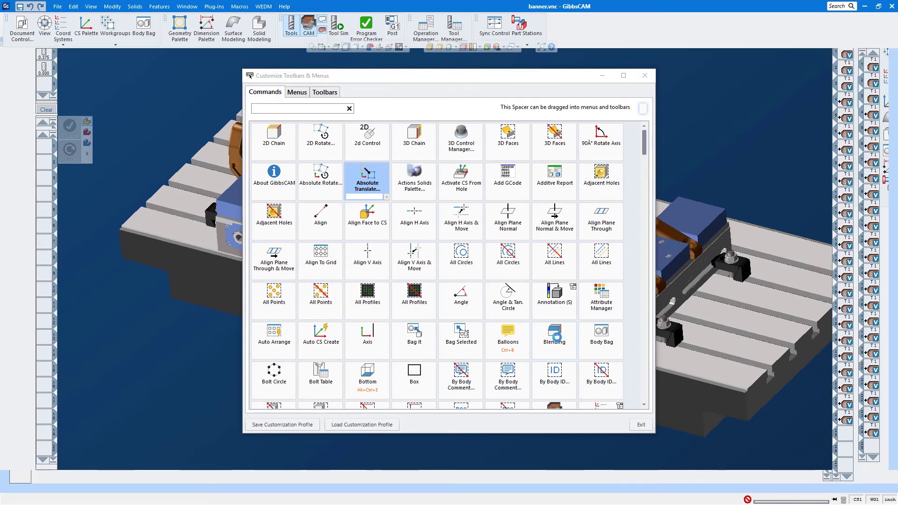
click(645, 75)
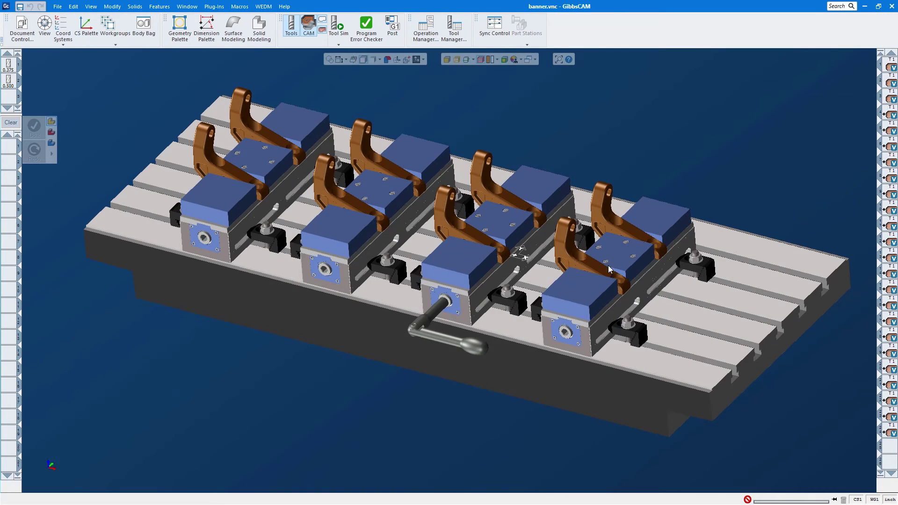
Step: Switch the process and tool lists to Large Icons
right_click(10, 198)
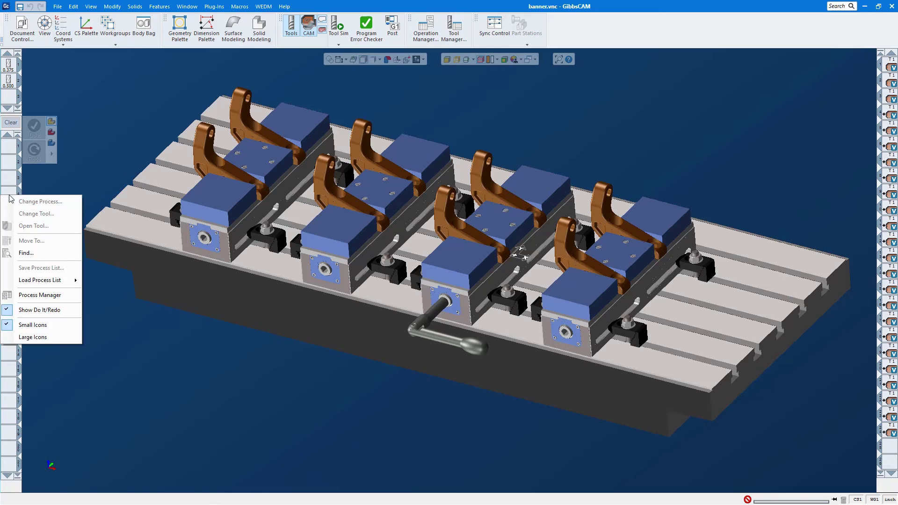
click(32, 336)
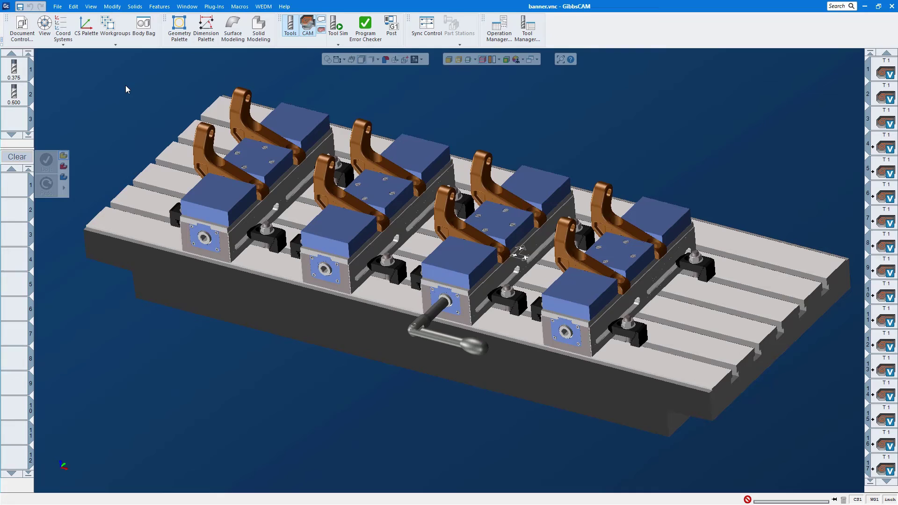
click(118, 7)
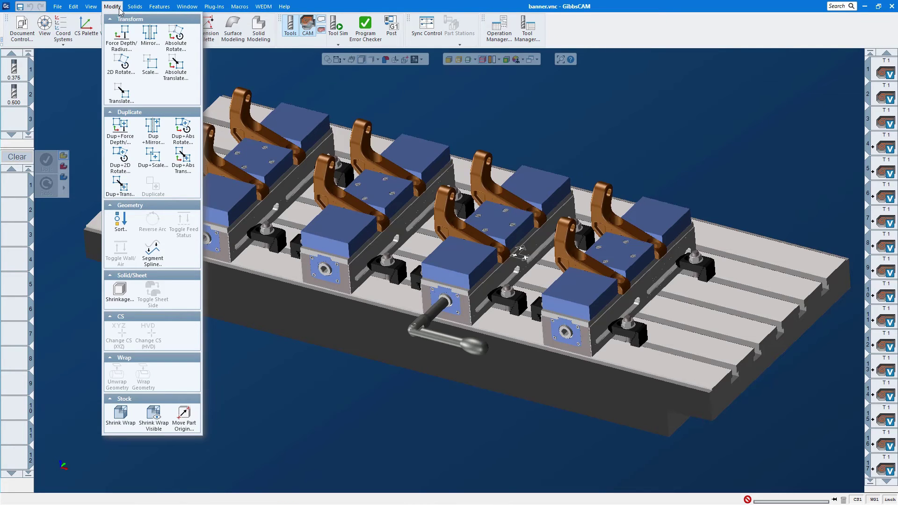
Step: Open Customize Toolbars & Menus from the toolbar's right-click menu and show the View menu commands
right_click(589, 31)
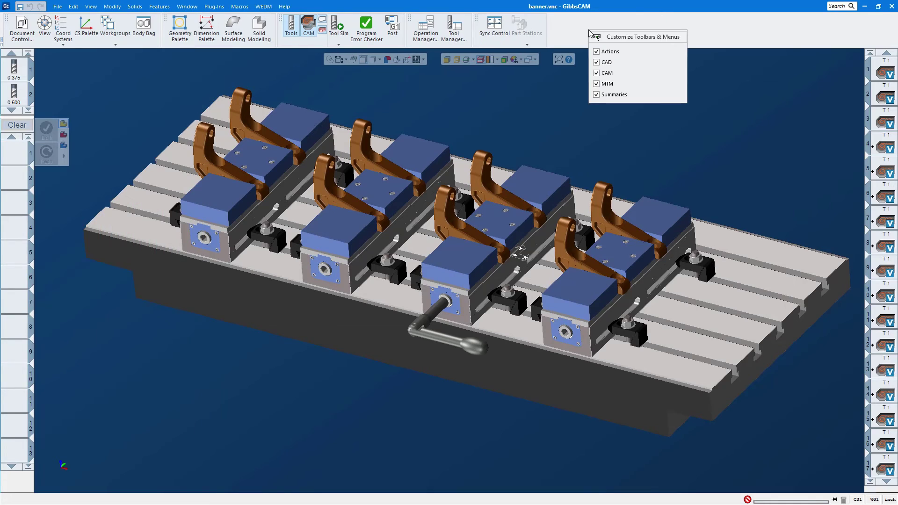
click(654, 37)
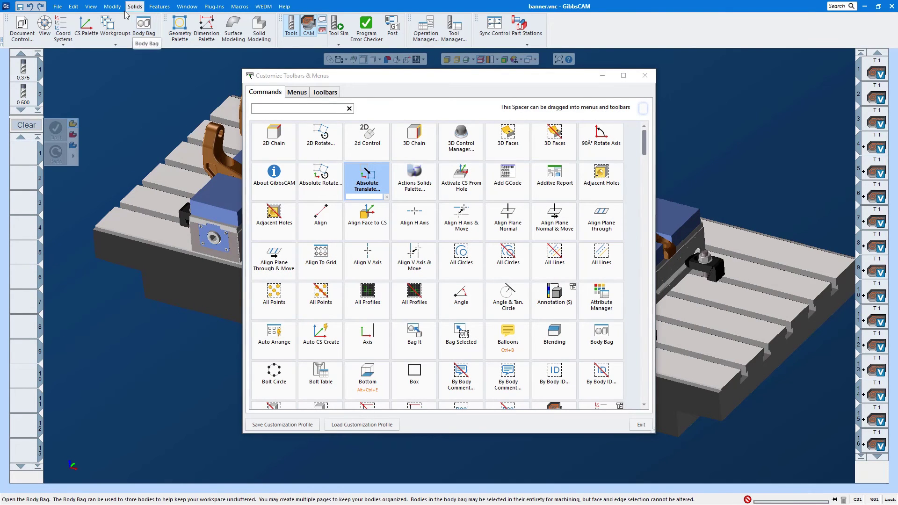
click(111, 6)
mouse_move(91, 7)
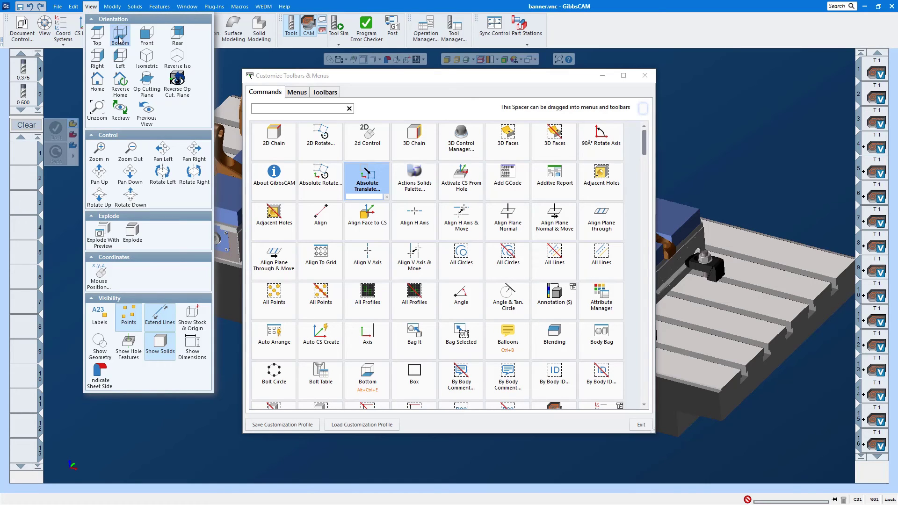
Step: Place Bottom then Rear after Previous View in Orientation, and collapse the Visibility header
drag(121, 33, 157, 114)
drag(154, 33, 160, 116)
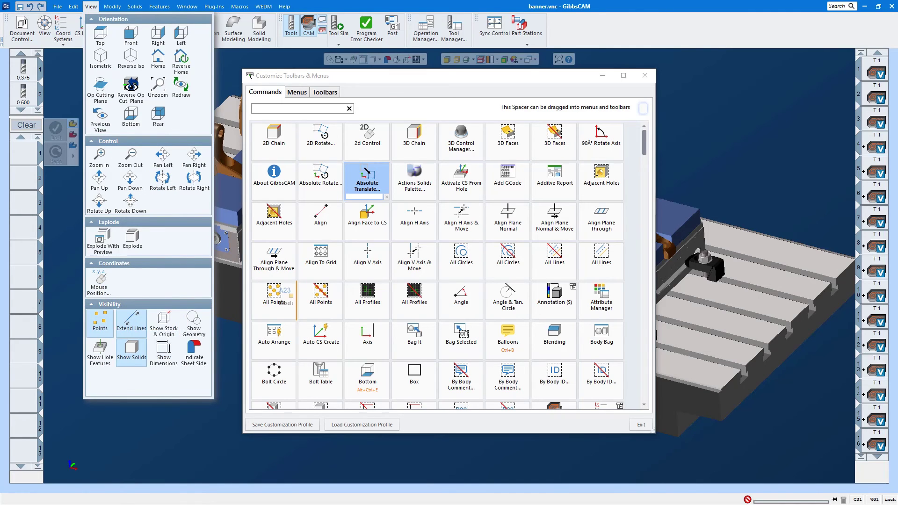
click(288, 296)
click(91, 8)
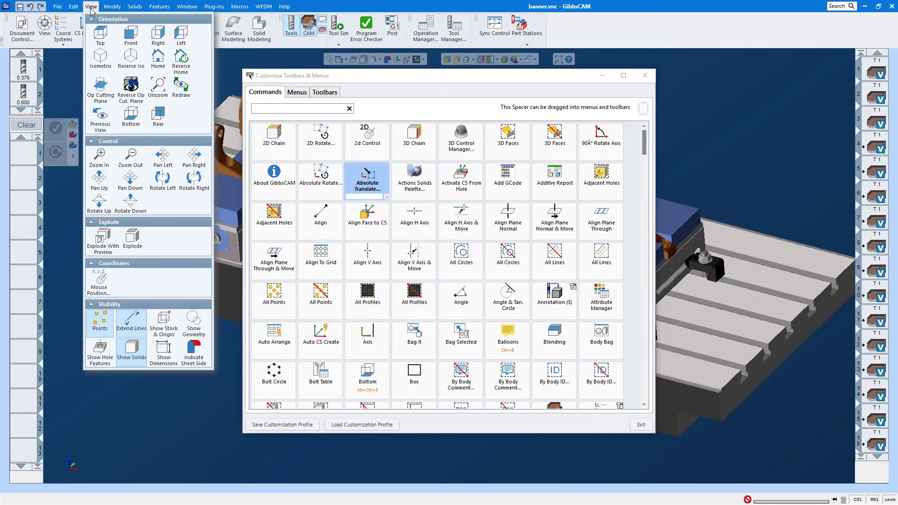
click(107, 307)
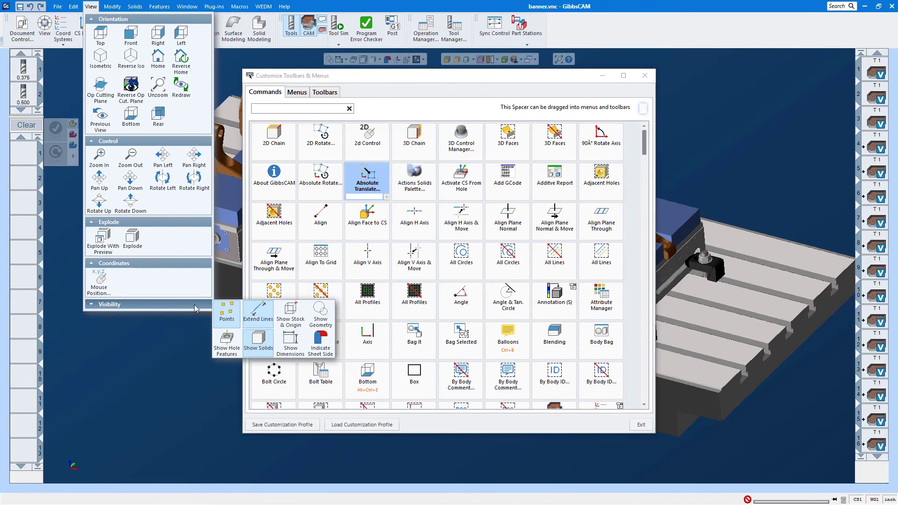
Step: Collapse the Coordinates, Explode and Control groups, then close the Customize dialog
click(95, 264)
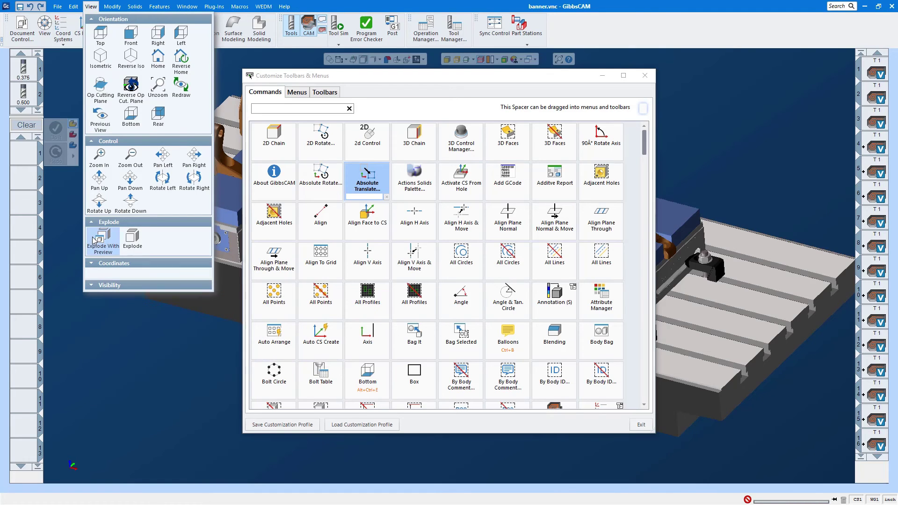
click(90, 223)
click(91, 141)
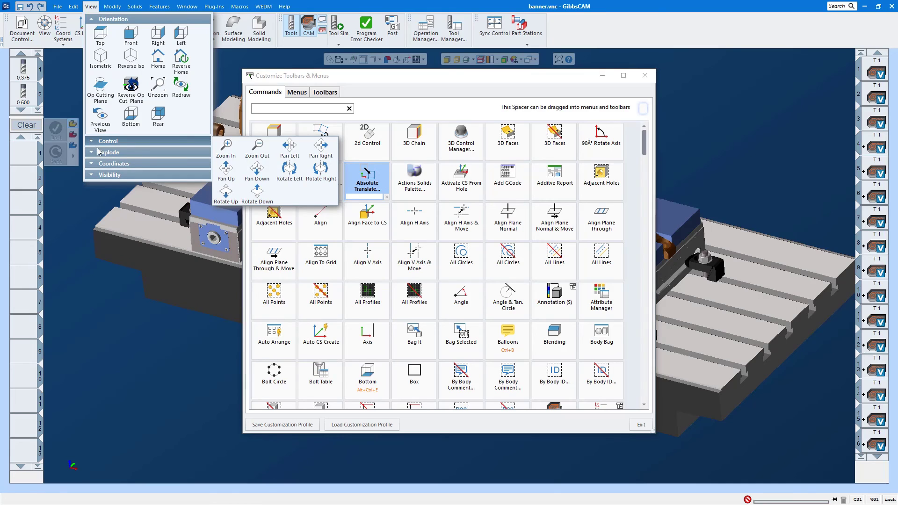
mouse_move(101, 154)
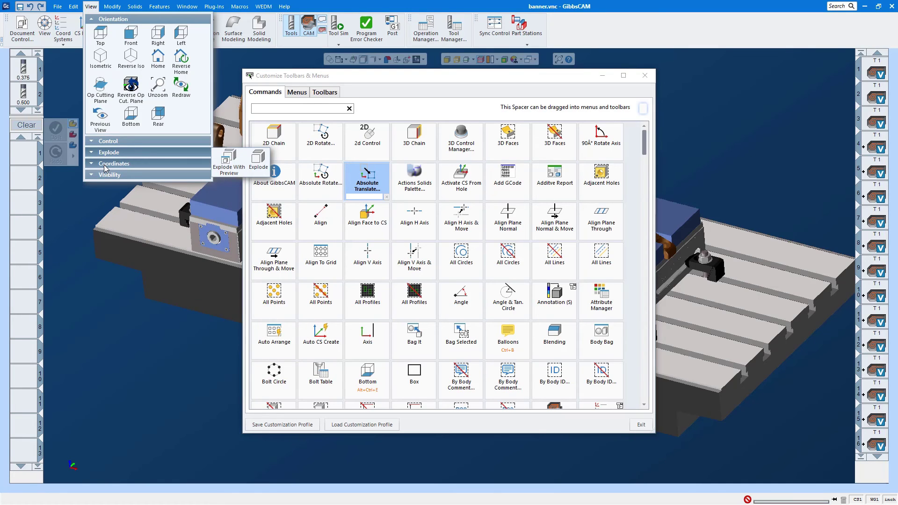
key(Escape)
Step: Expand the Control, Explode, Coordinates and Visibility groups in the View menu
click(93, 143)
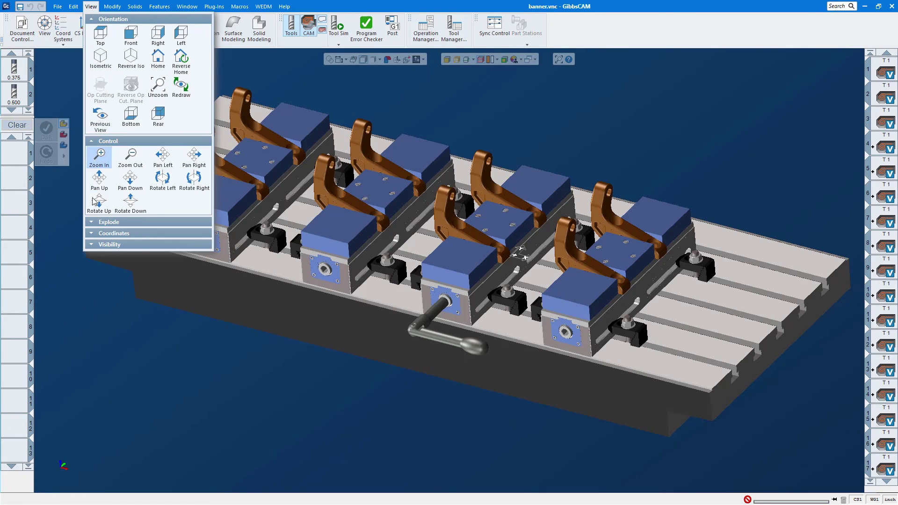
click(101, 222)
click(100, 263)
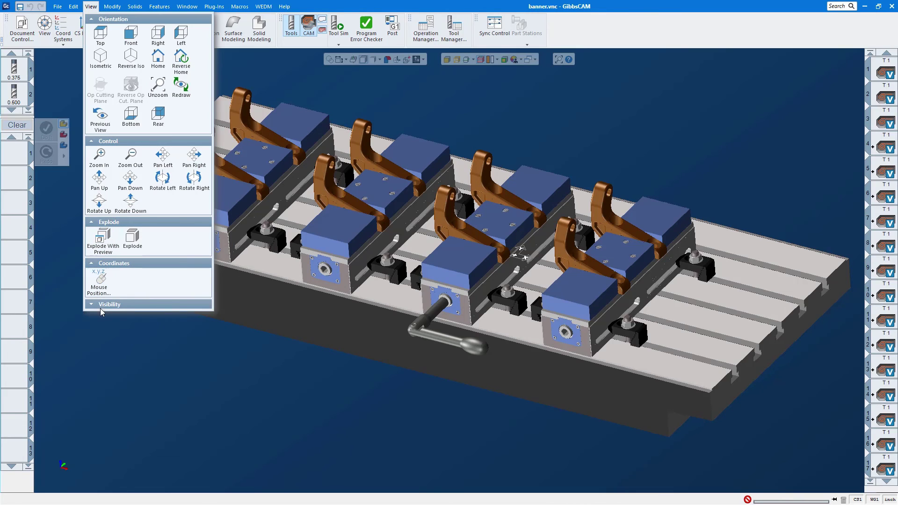
click(105, 305)
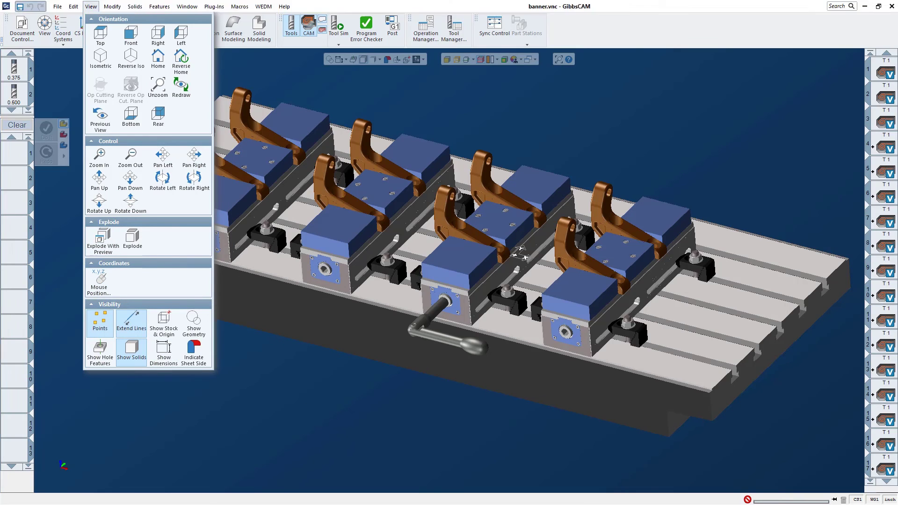